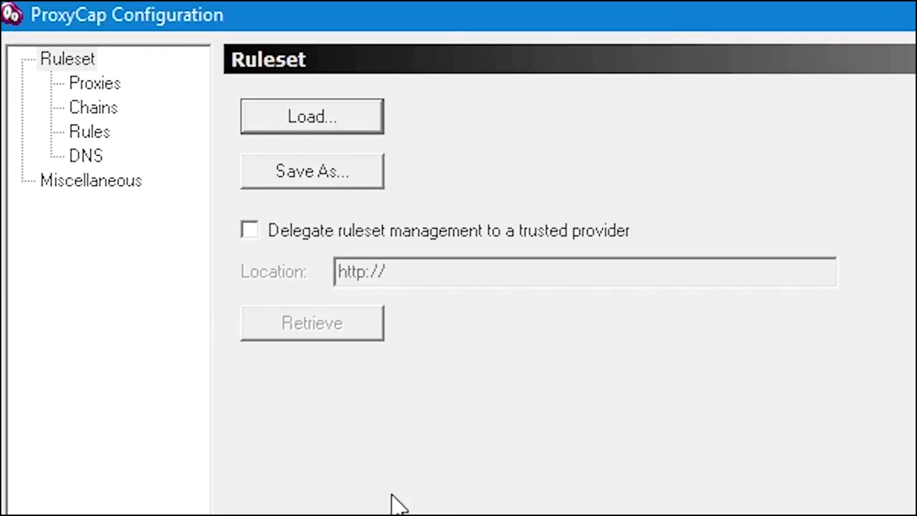
# Step: Look over ProxyCap's help and About information from its tray menu
pyautogui.rightClick(702, 506)
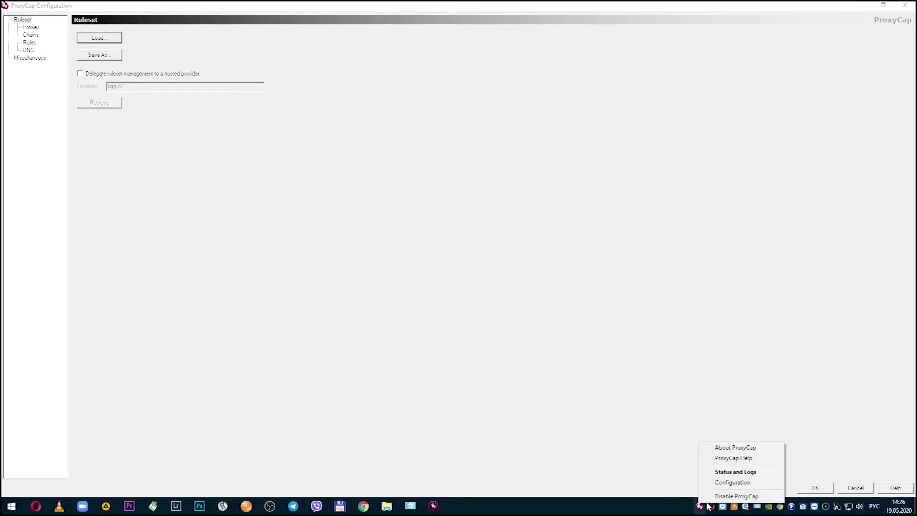
pyautogui.click(742, 458)
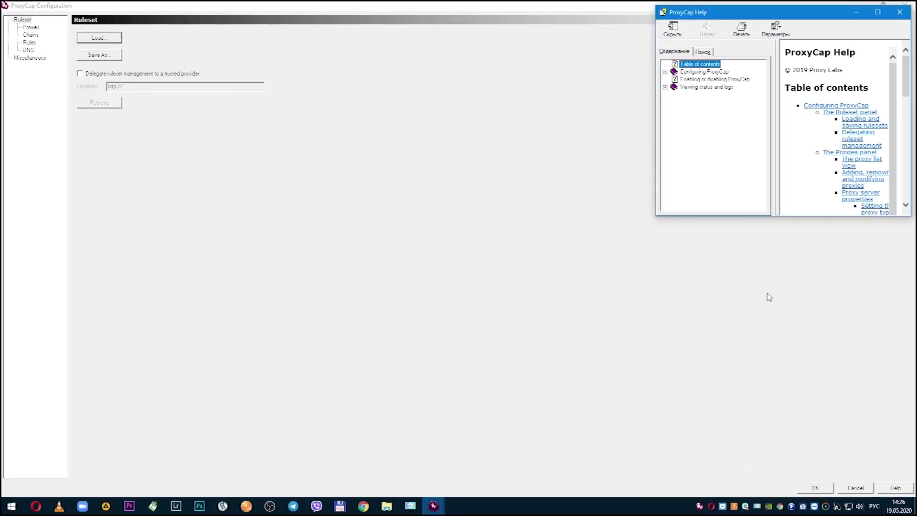
pyautogui.click(899, 12)
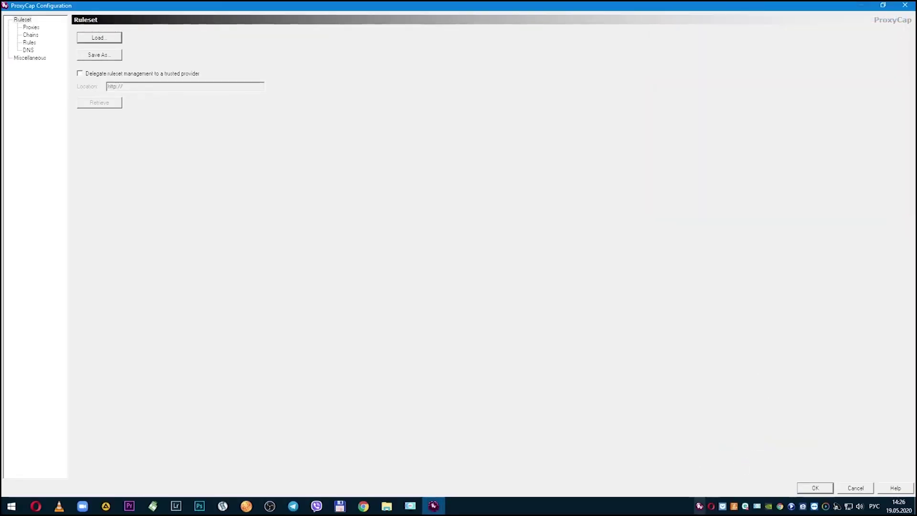
pyautogui.rightClick(700, 506)
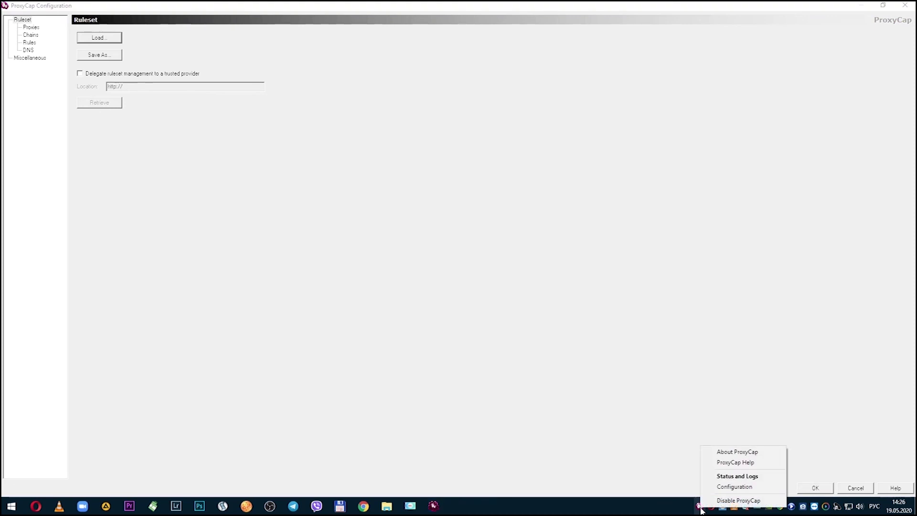
pyautogui.click(746, 451)
pyautogui.click(510, 284)
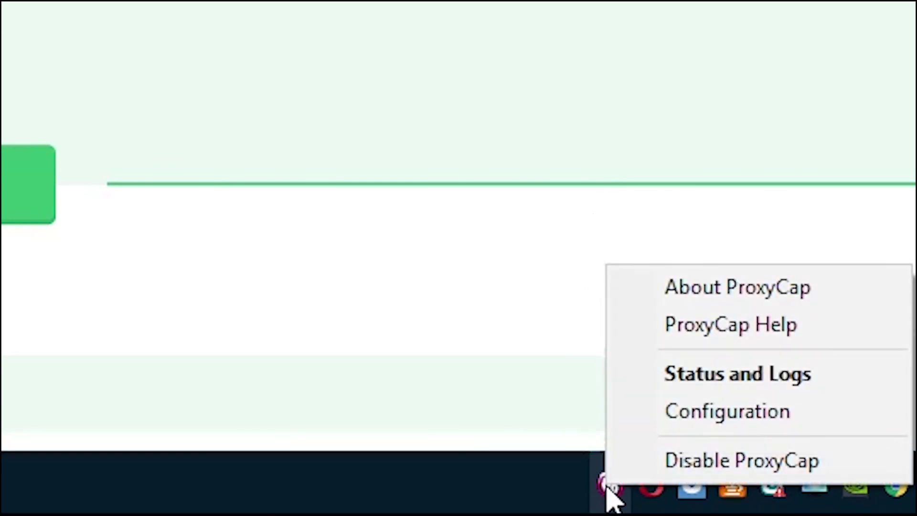
# Step: Open the ProxyCap configuration window and show the Proxies page
pyautogui.click(881, 417)
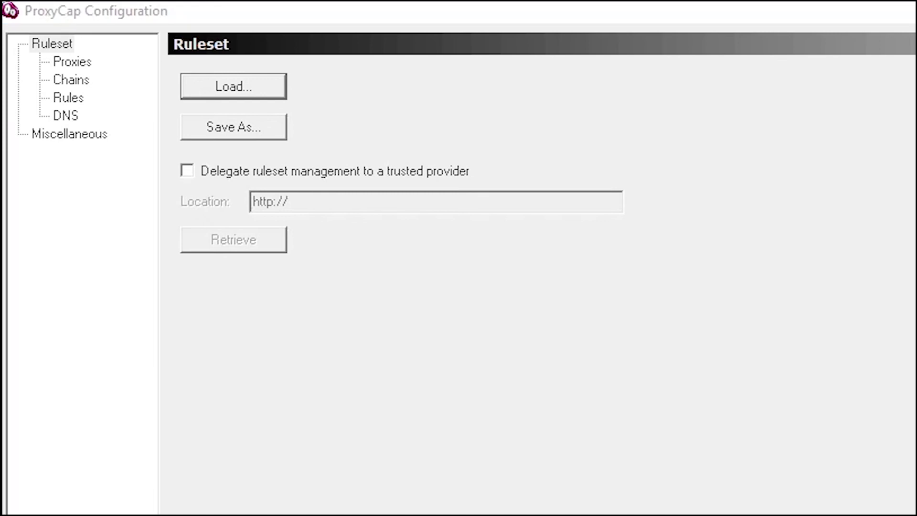
pyautogui.click(117, 68)
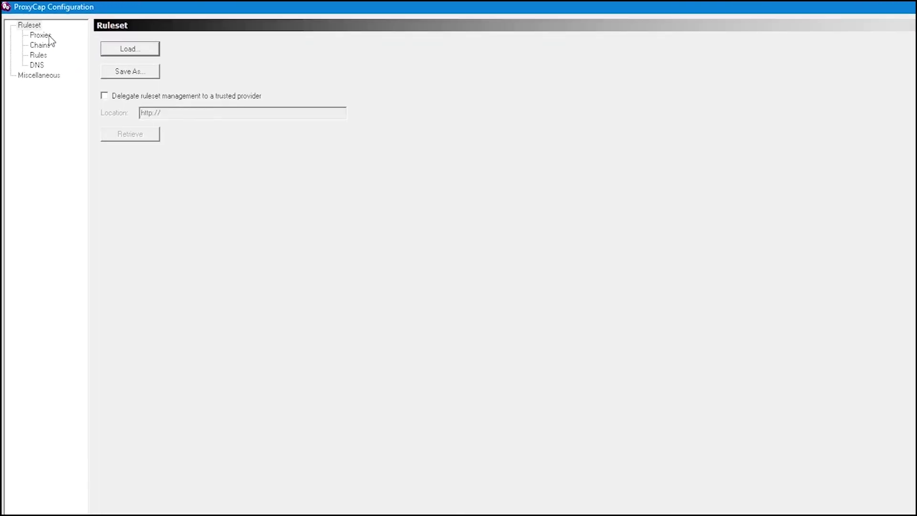
pyautogui.click(86, 61)
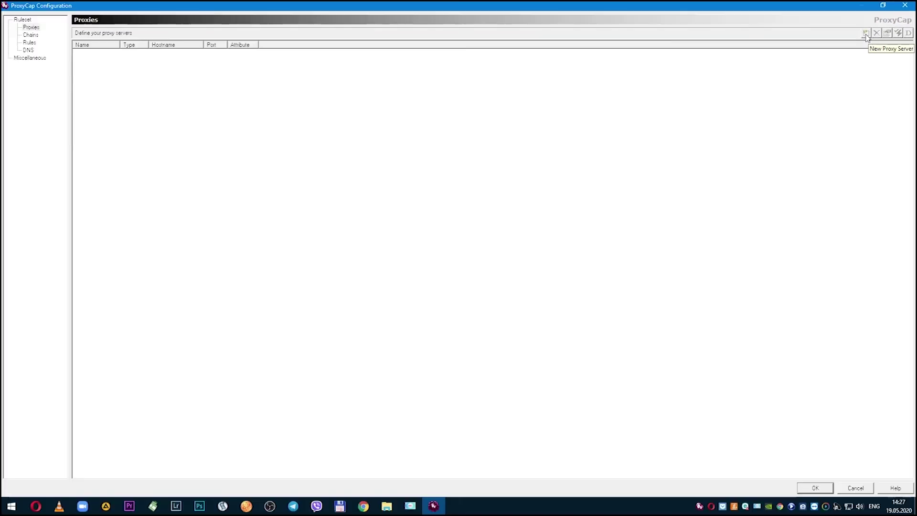
# Step: Add HTTP proxy 'New proxy 1' at 173.82.177.212, port 5836, without authentication
pyautogui.click(865, 34)
pyautogui.write('New')
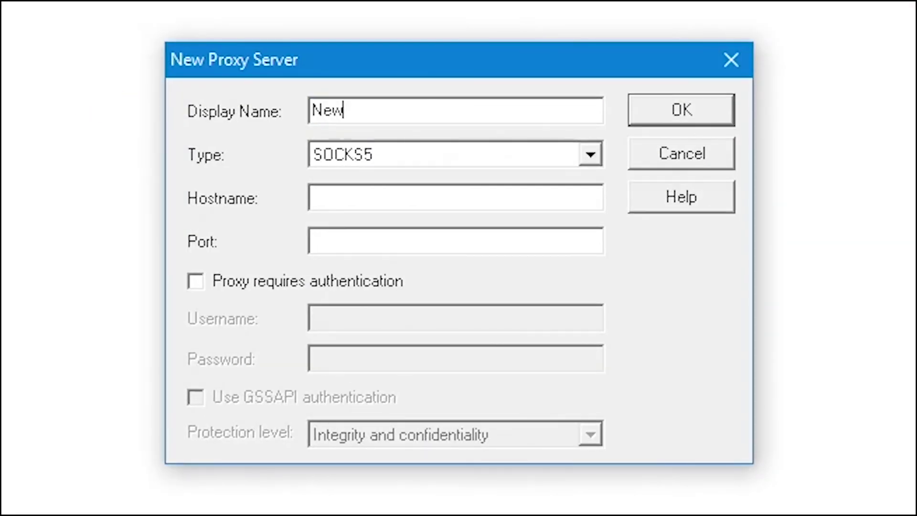
pyautogui.write(' proxy 1')
pyautogui.click(589, 154)
pyautogui.click(392, 176)
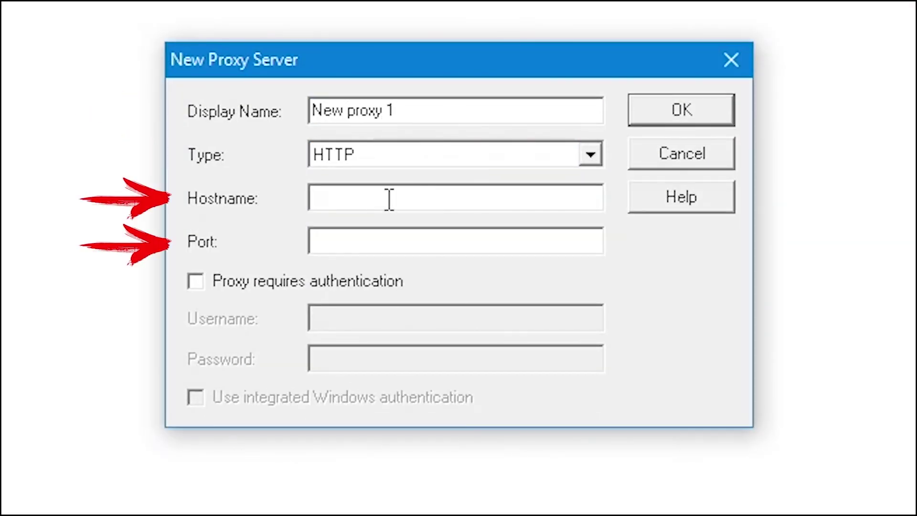
pyautogui.click(389, 198)
pyautogui.write('173.82.177.212')
pyautogui.click(472, 240)
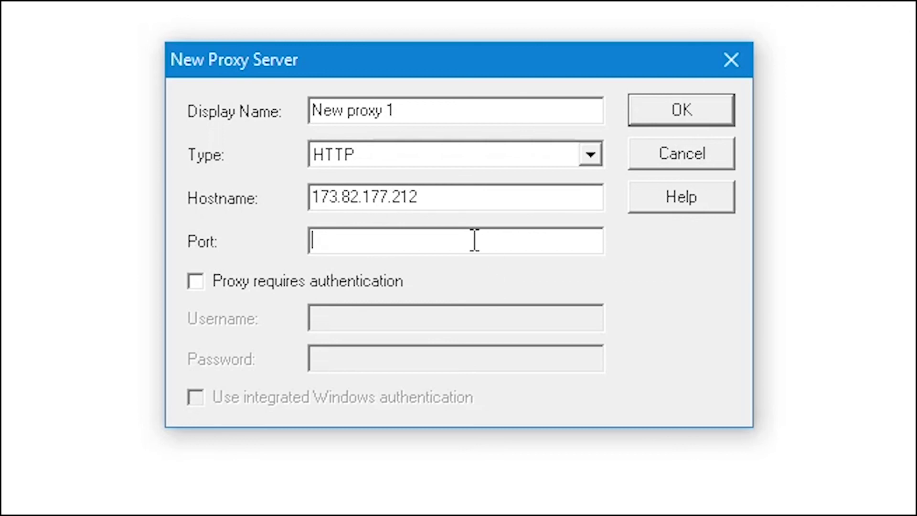
pyautogui.write('5836')
pyautogui.click(196, 281)
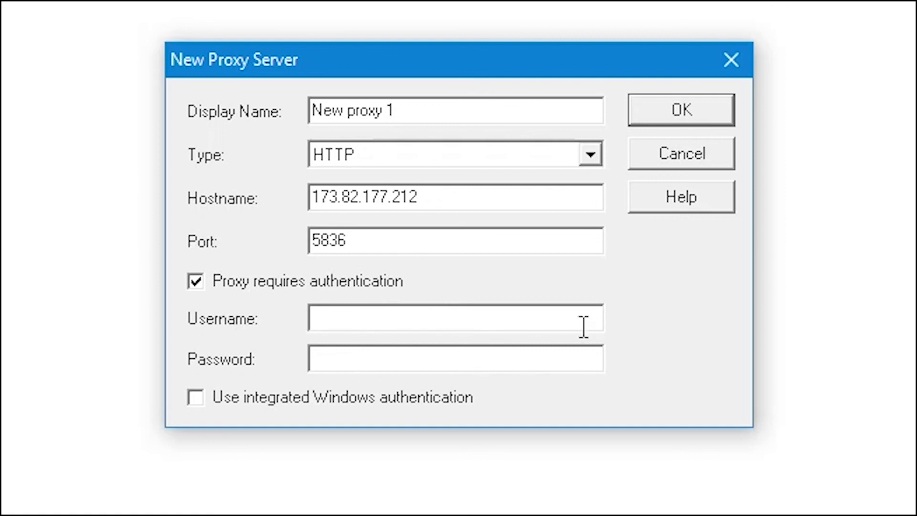
pyautogui.click(196, 281)
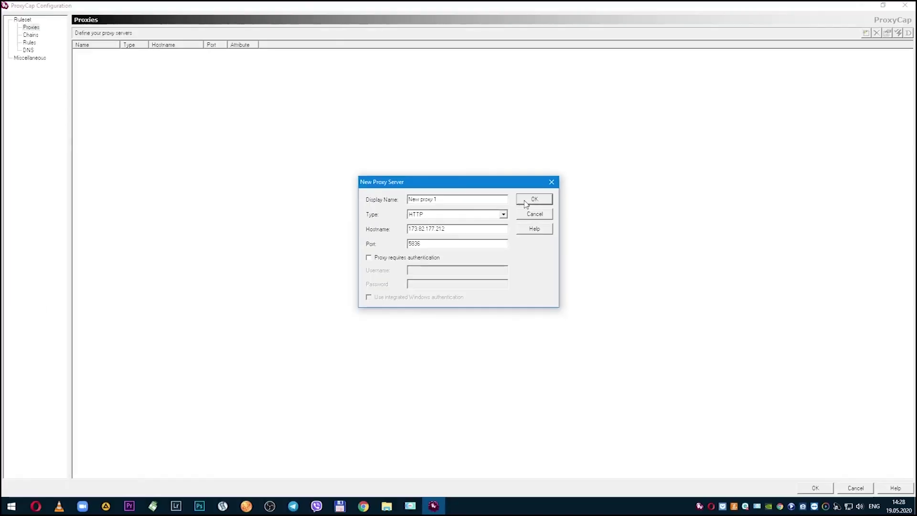
pyautogui.click(525, 205)
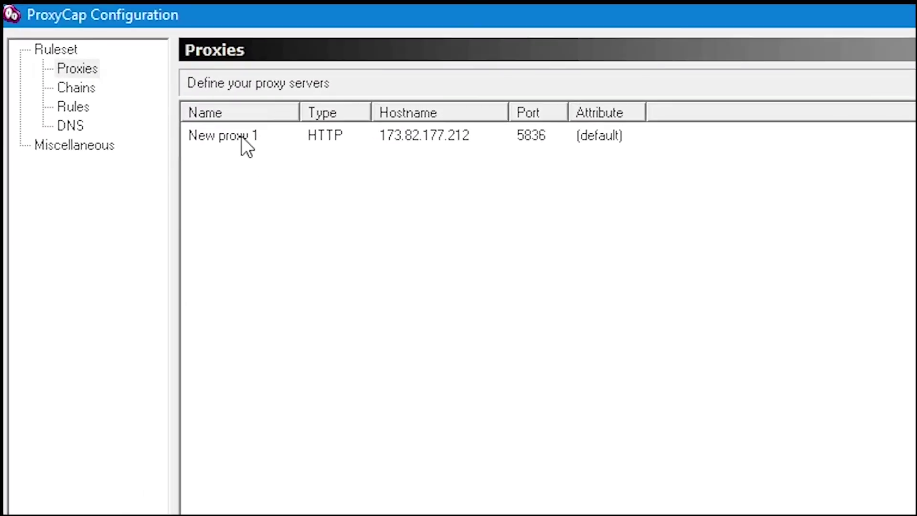
pyautogui.click(97, 55)
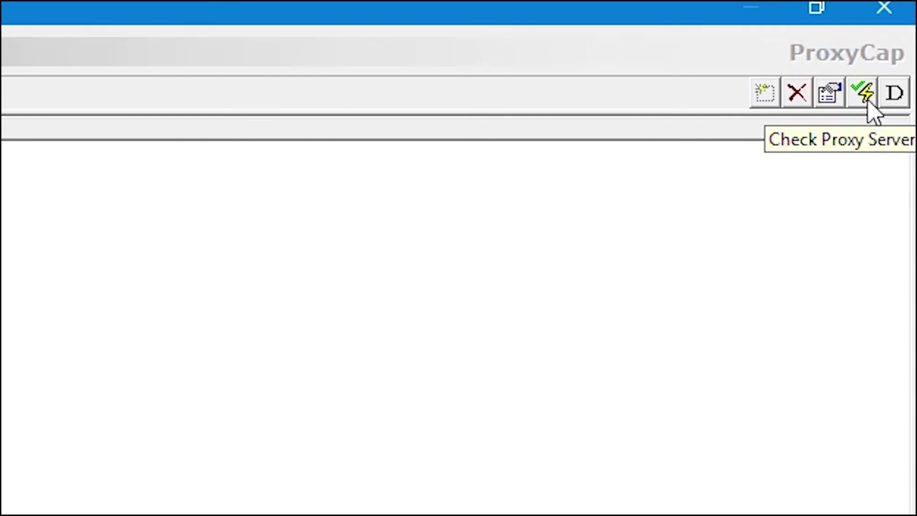
# Step: Check New proxy 1 until it reports SUCCEEDED with a 3.1 s delay, then close the check
pyautogui.click(864, 93)
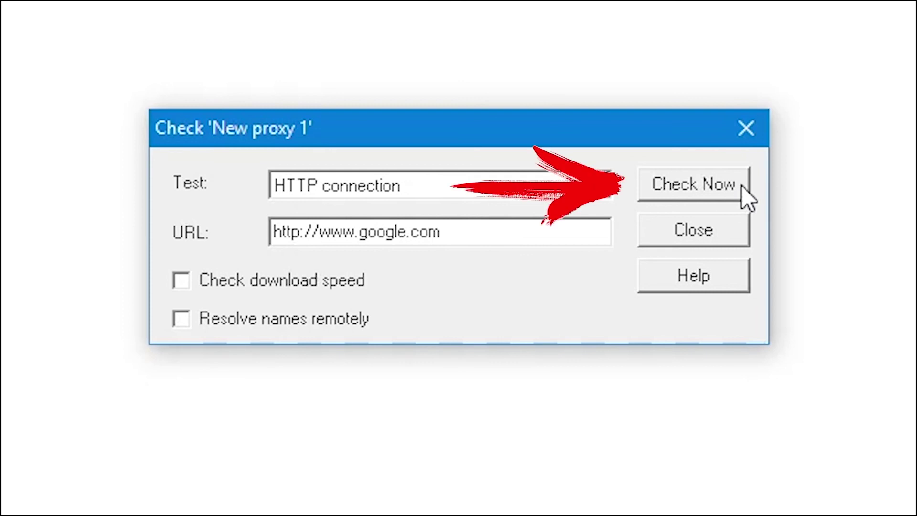
pyautogui.click(742, 186)
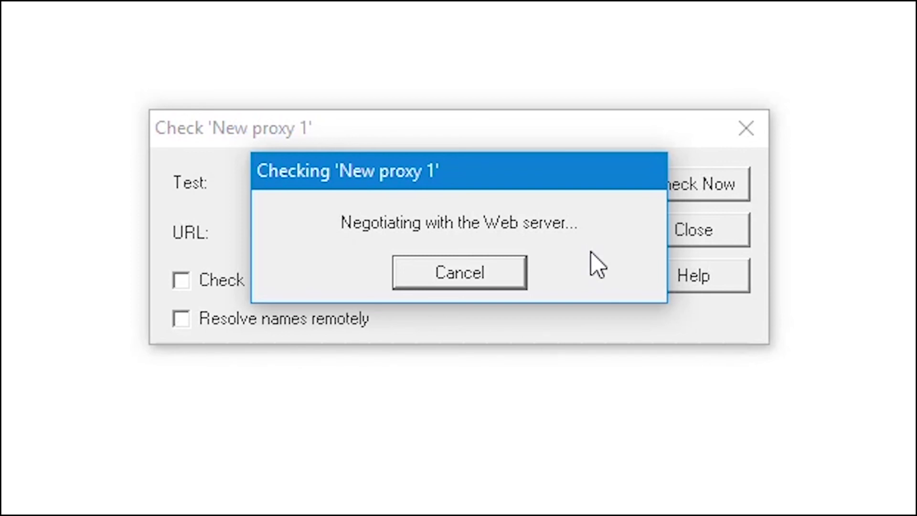
pyautogui.press('Return')
pyautogui.click(681, 237)
pyautogui.moveTo(417, 188); pyautogui.dragTo(159, 198)
pyautogui.write('167.86')
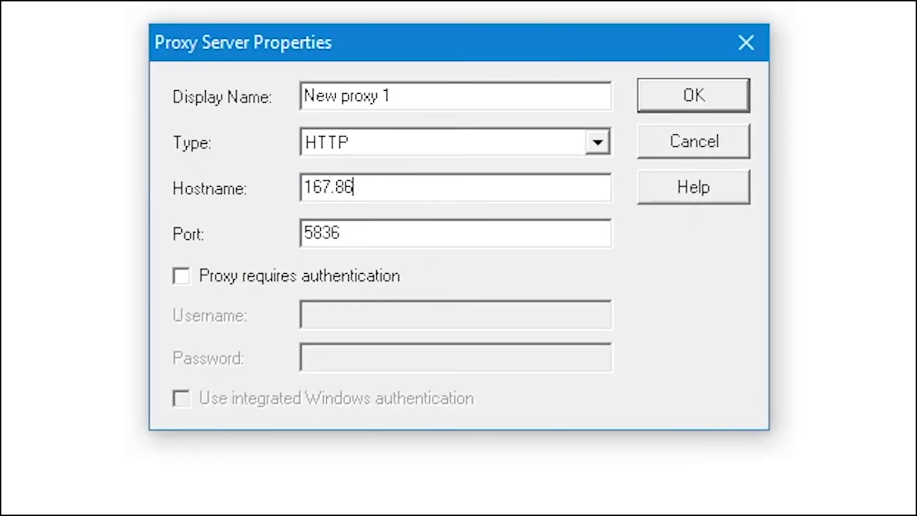
pyautogui.write('.66.178')
pyautogui.press('Tab')
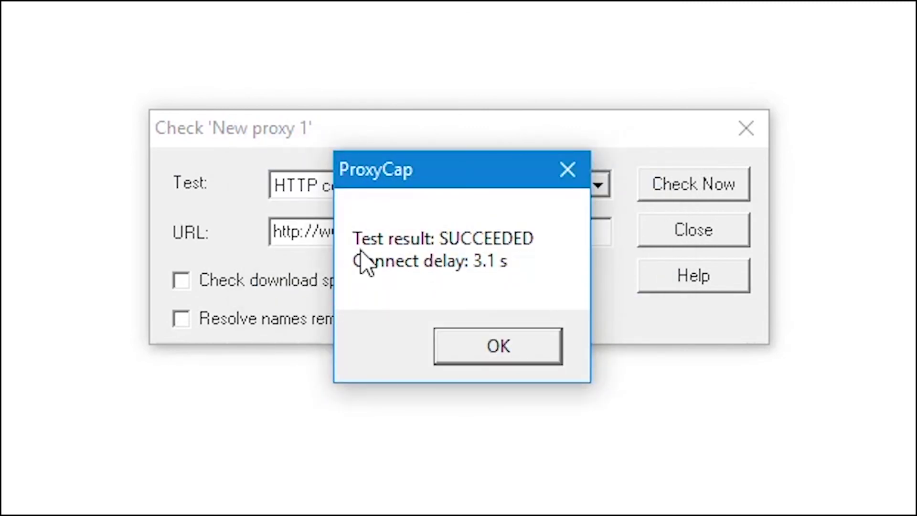
pyautogui.click(523, 359)
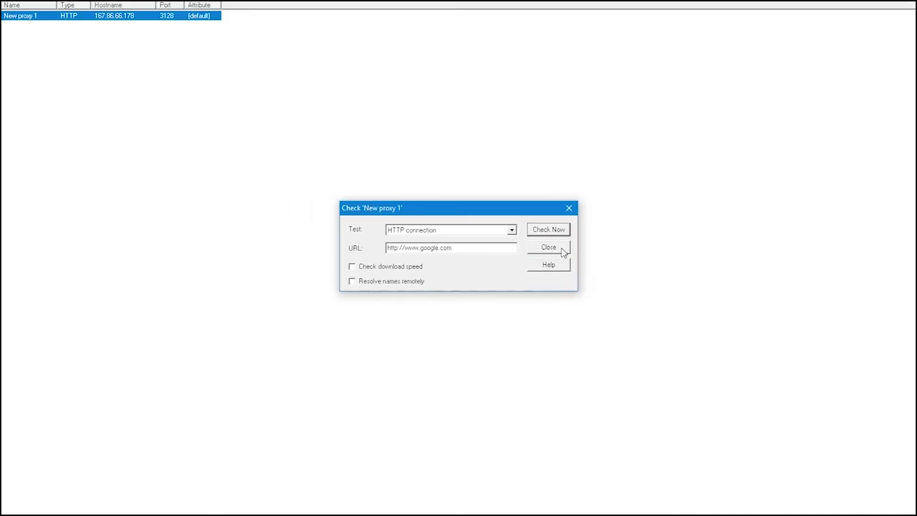
pyautogui.click(549, 248)
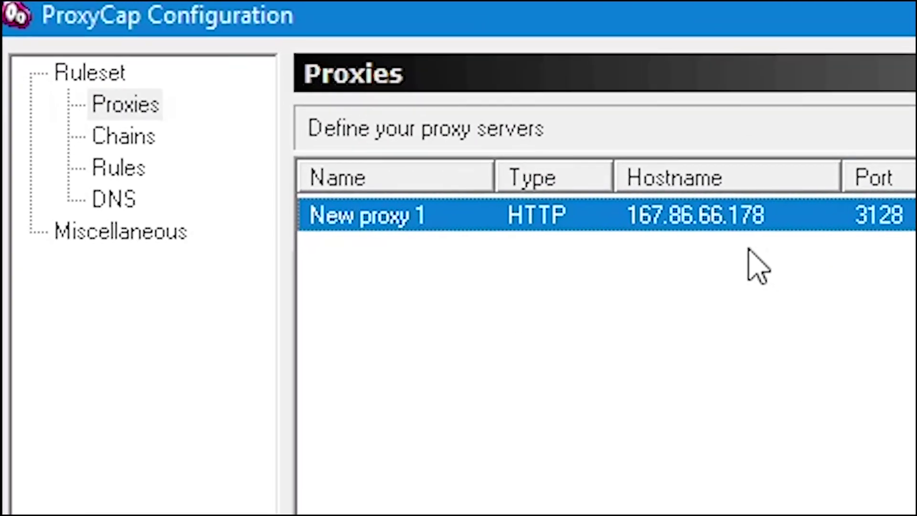
# Step: Show the empty Rules page under Ruleset
pyautogui.click(142, 175)
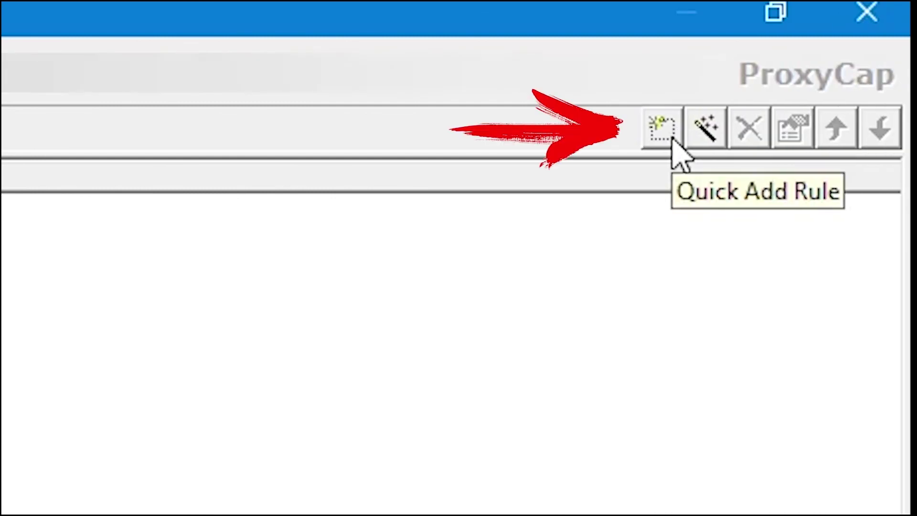
# Step: Start a quick rule redirecting through New proxy 1, resolving names remotely
pyautogui.click(672, 139)
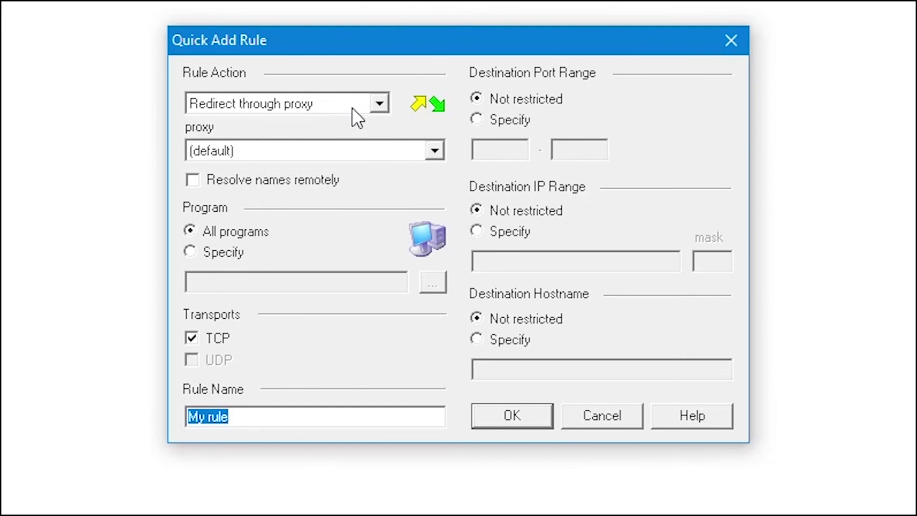
pyautogui.click(375, 107)
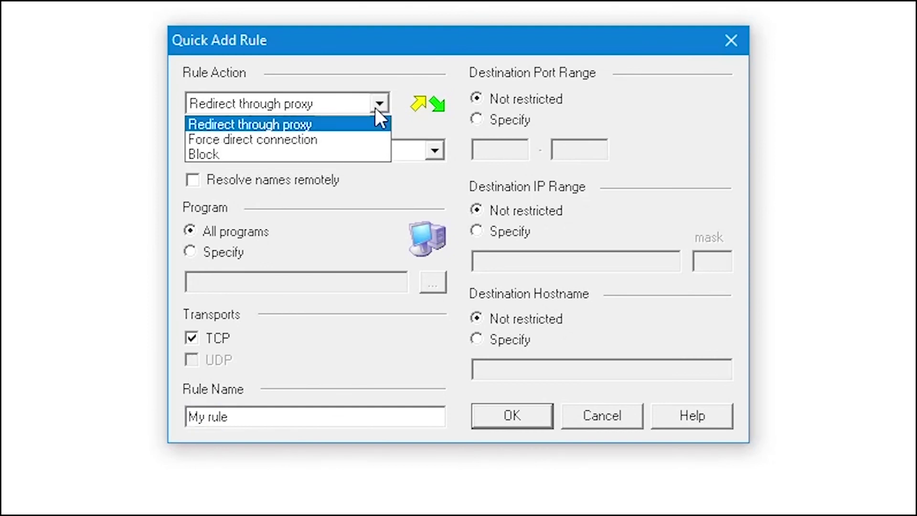
pyautogui.click(435, 151)
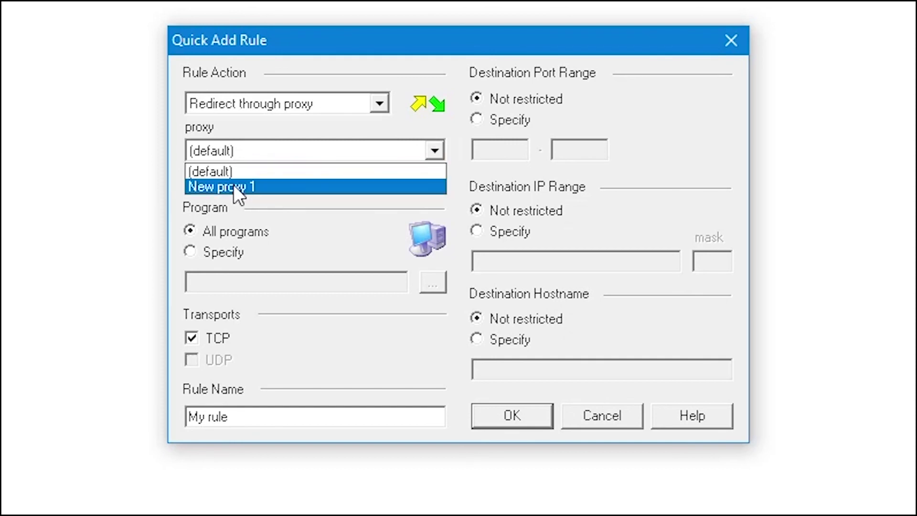
pyautogui.click(344, 187)
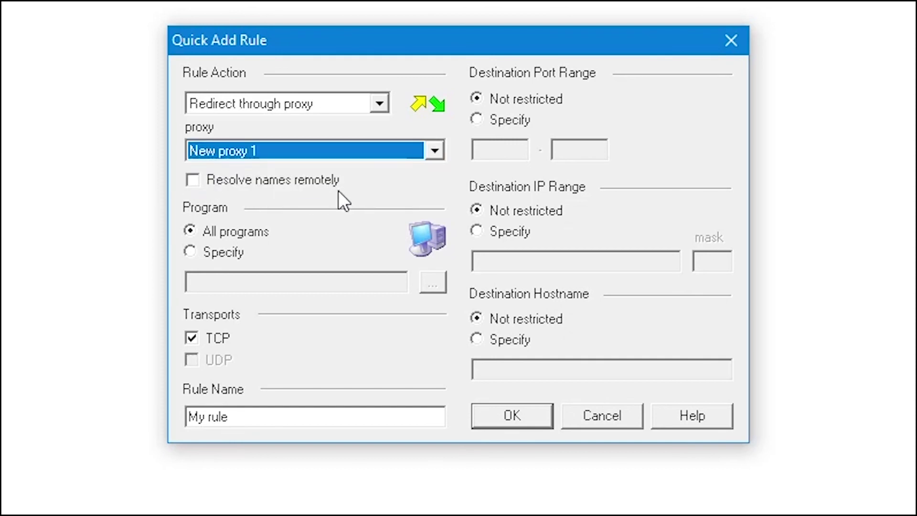
pyautogui.click(192, 180)
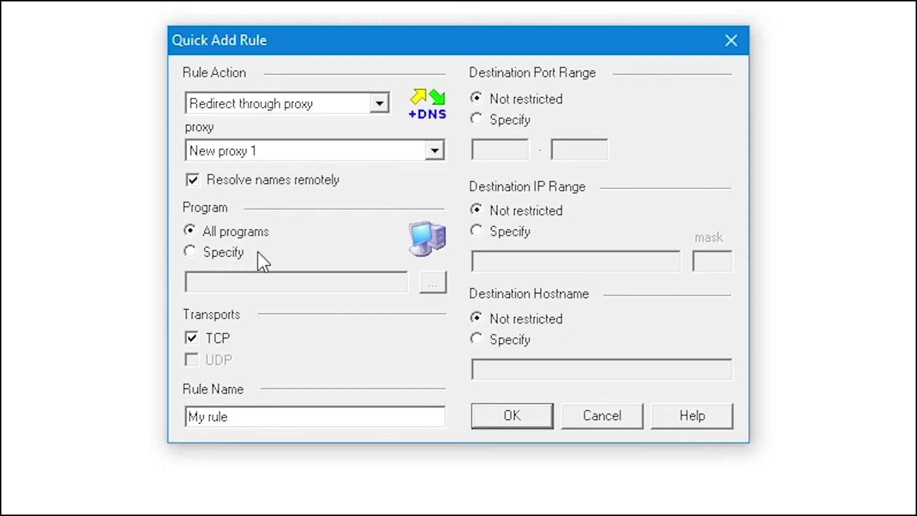
# Step: Try limiting the rule to a specific program, then cancel the file picker
pyautogui.click(235, 251)
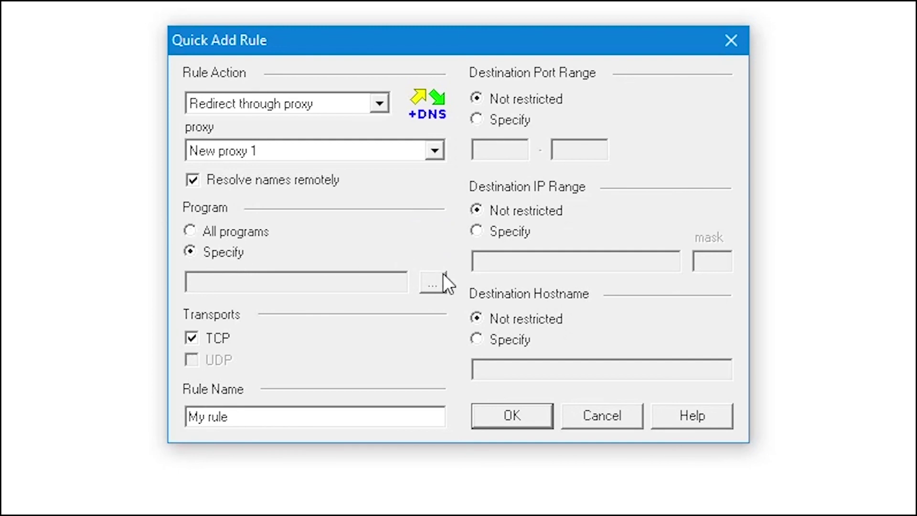
pyautogui.click(432, 283)
pyautogui.scroll(-3, 497, 281)
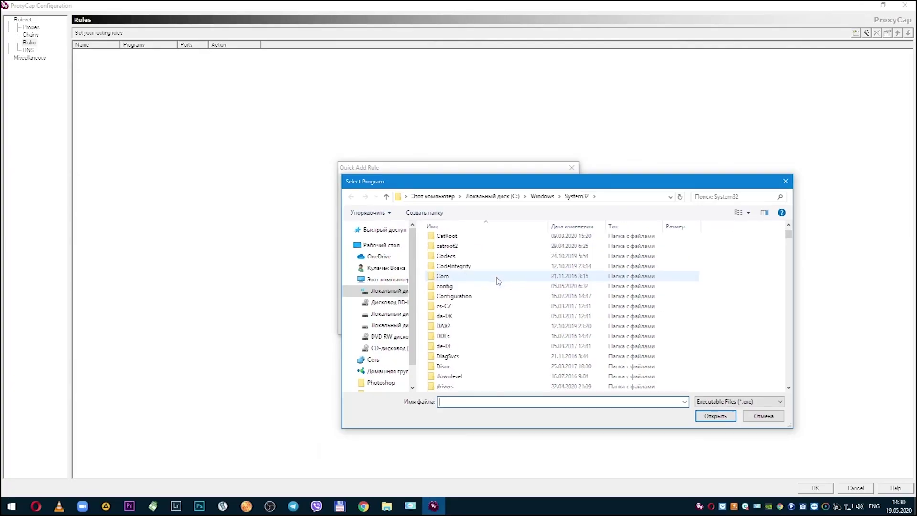
pyautogui.scroll(-1, 497, 281)
pyautogui.scroll(4, 495, 280)
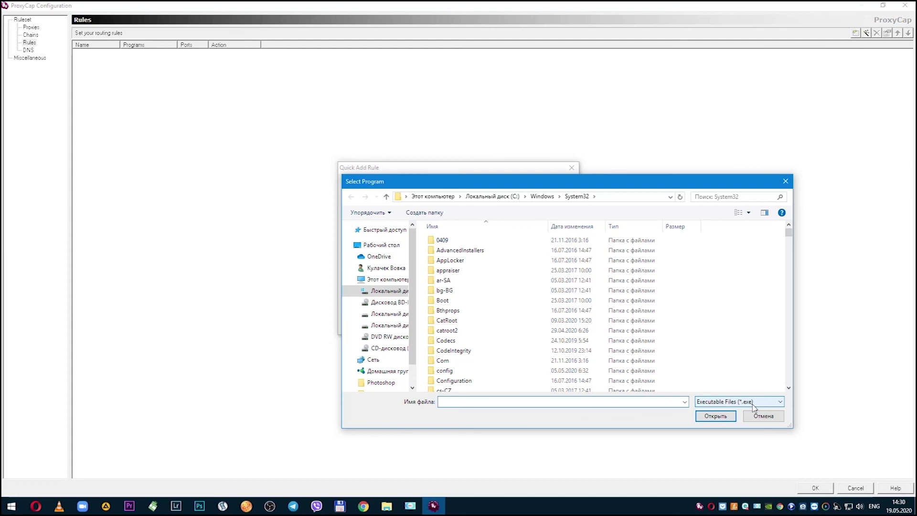
pyautogui.click(763, 416)
# Step: Set the rule back to cover all programs
pyautogui.click(348, 246)
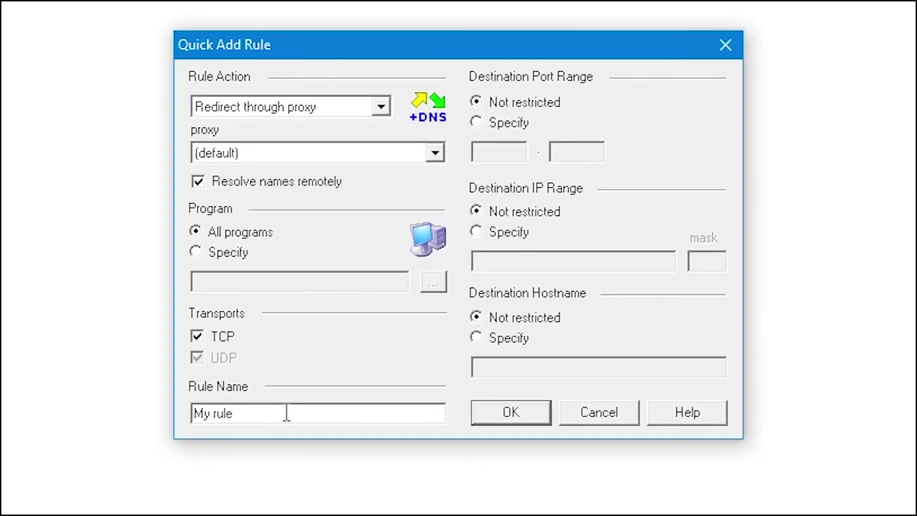
pyautogui.write(' 1')
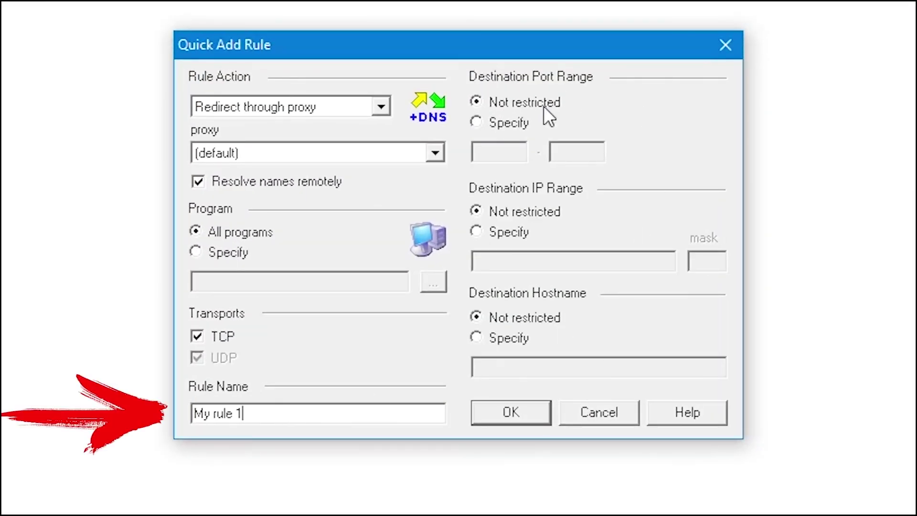